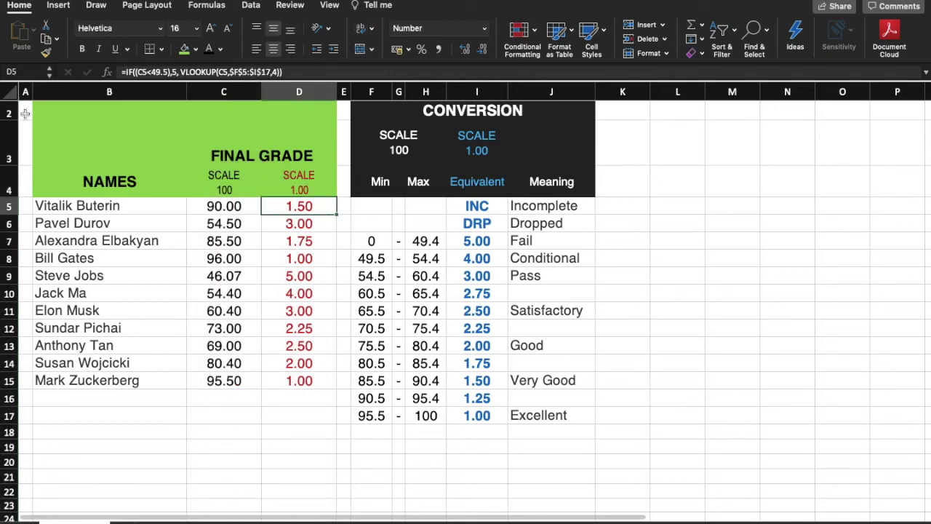
Highlight the Scale 100 (C) and Scale 1.00 (D) grade columns, then select cell D5.
{"action": "left_click", "coordinate": [25, 113]}
{"action": "left_click", "coordinate": [224, 92]}
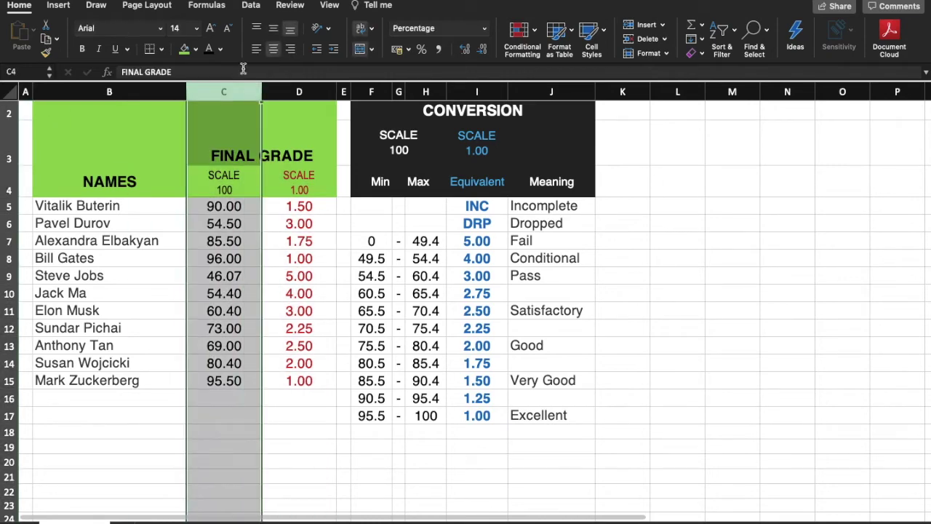
{"action": "left_click", "coordinate": [297, 88]}
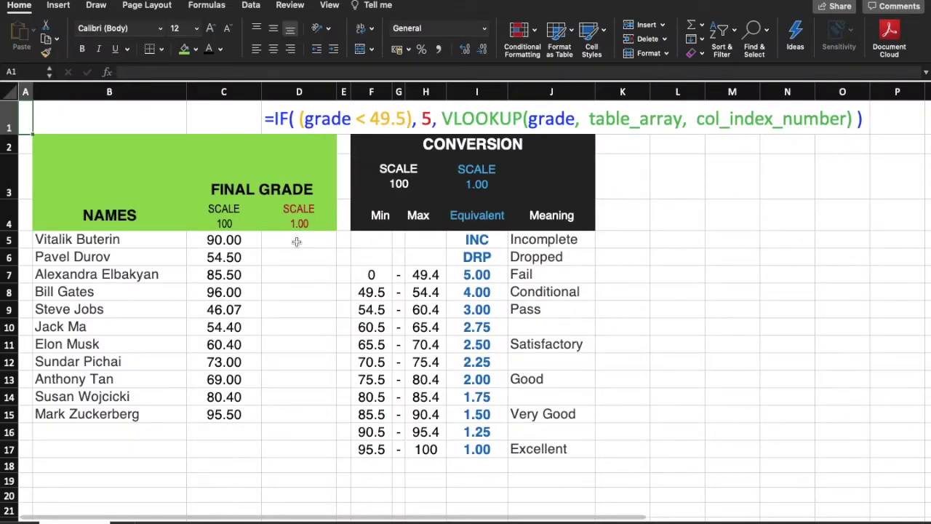
{"action": "left_click", "coordinate": [296, 241]}
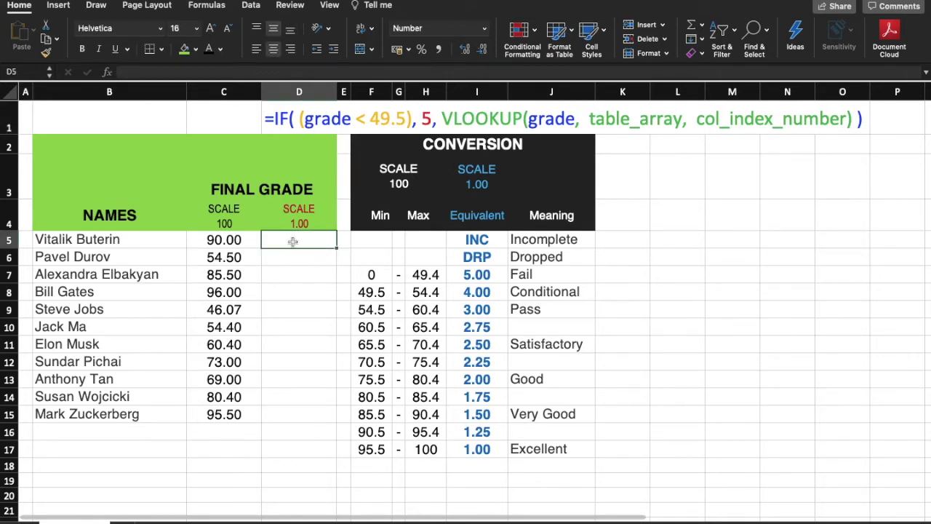
Start D5's formula with =IF( and compare its argument tooltip to the row-1 template.
{"action": "type", "text": "="}
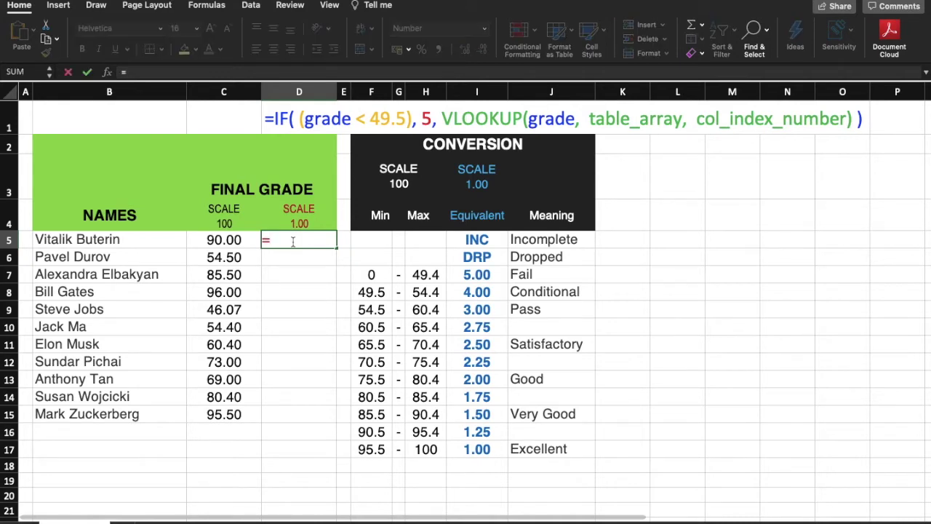
{"action": "type", "text": "IF("}
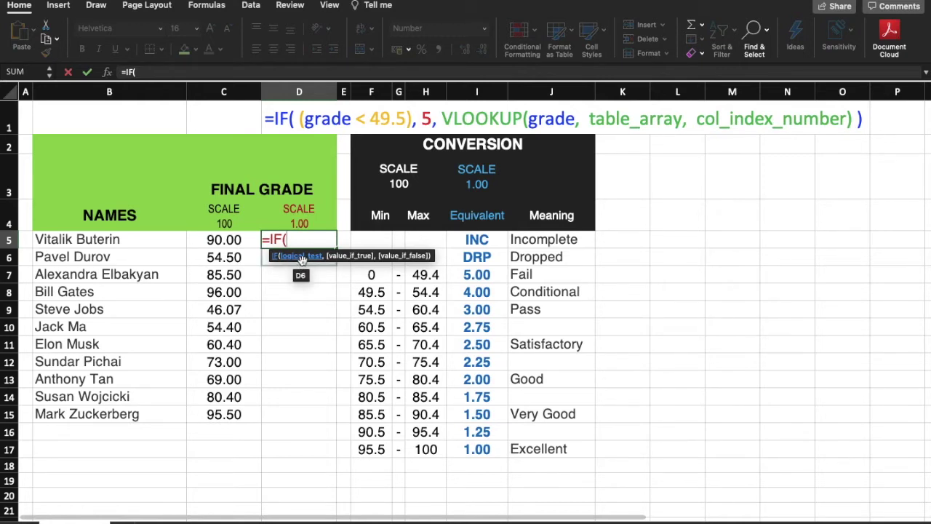
{"action": "left_click", "coordinate": [331, 122]}
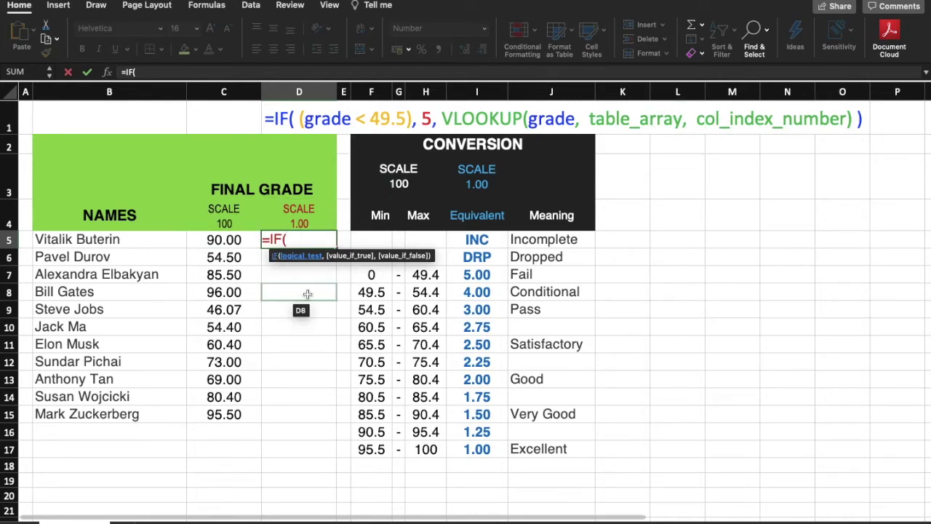
Discard the draft, review conversion table F5:I17 and its 85.5–90.4 row, then restart =IF( in D5.
{"action": "key", "text": "Escape"}
{"action": "left_click", "coordinate": [366, 239]}
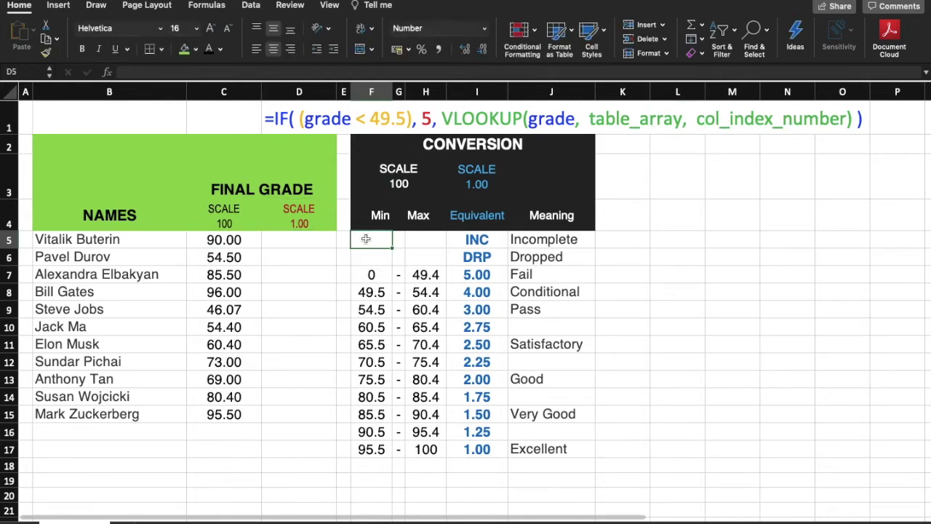
{"action": "left_click_drag", "start_coordinate": [366, 239], "coordinate": [492, 450]}
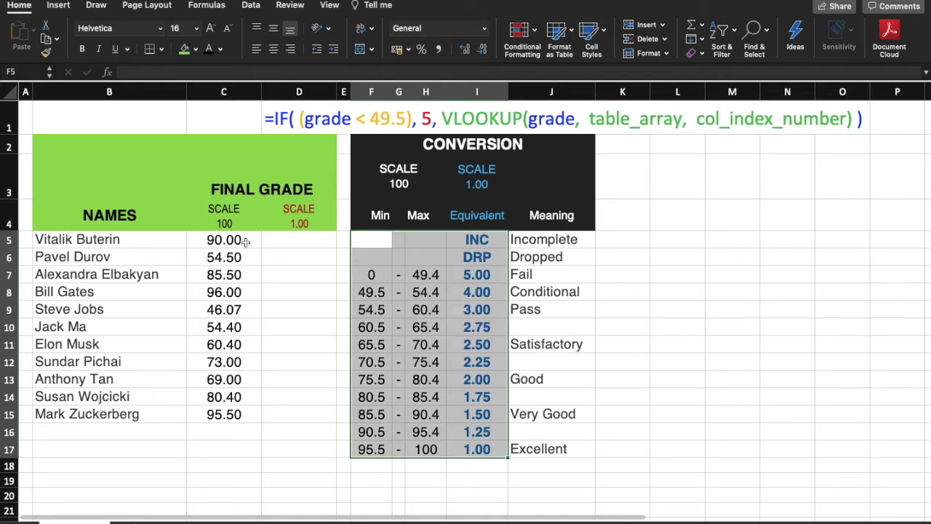
{"action": "left_click", "coordinate": [368, 414]}
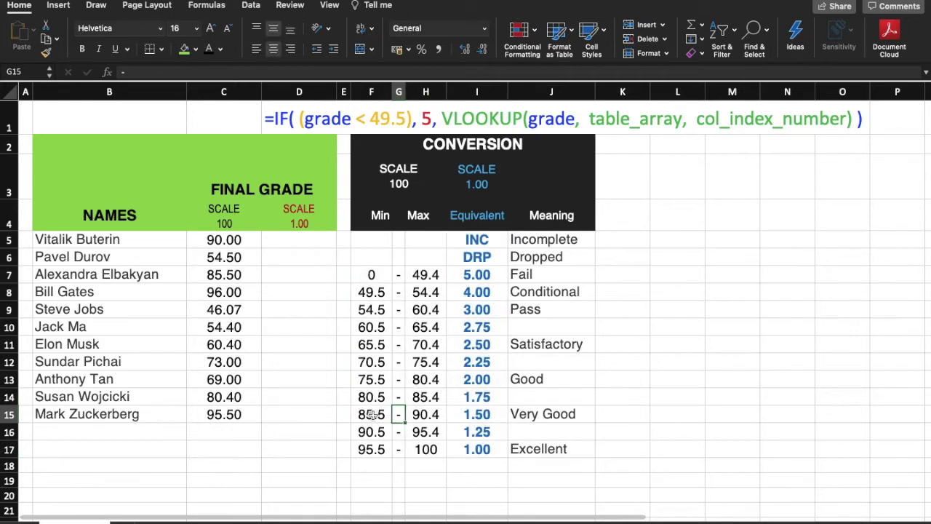
{"action": "left_click_drag", "start_coordinate": [366, 414], "coordinate": [492, 414]}
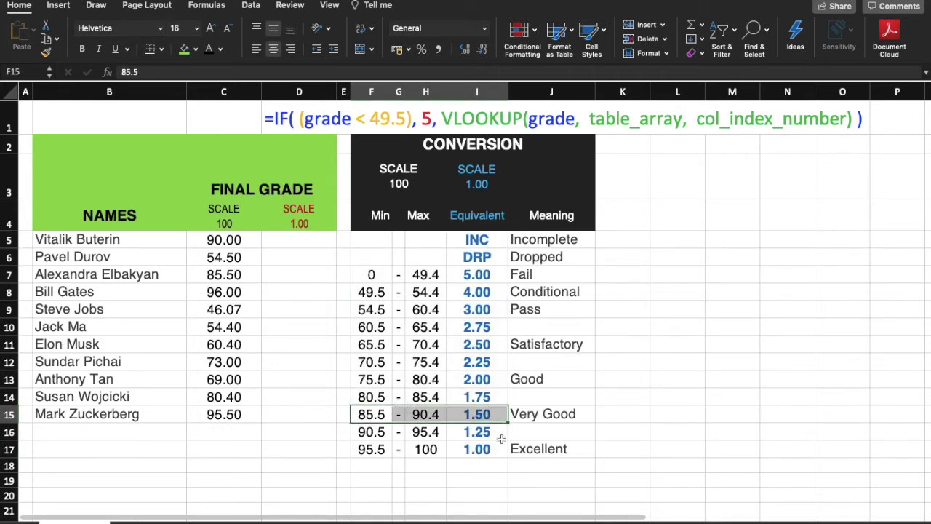
{"action": "left_click", "coordinate": [491, 415]}
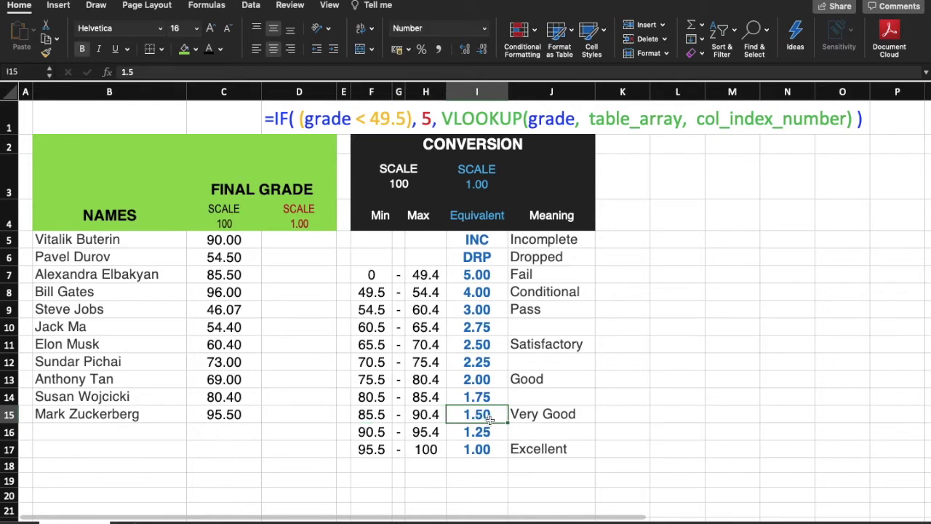
{"action": "left_click", "coordinate": [297, 244]}
{"action": "type", "text": "=IF("}
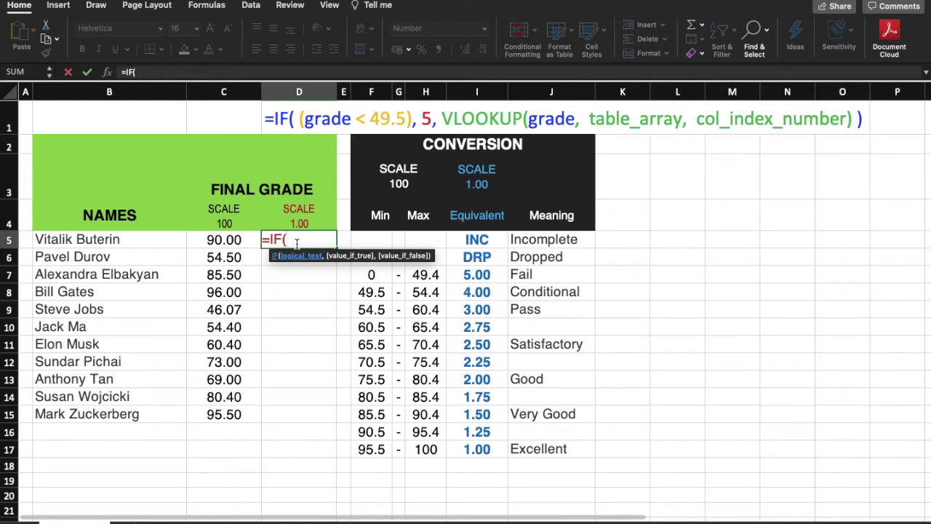
Complete D5's formula as =IF((C5<49.5),5,VLOOKUP(C5,$F$5:$I$17,4)).
{"action": "type", "text": "("}
{"action": "left_click", "coordinate": [225, 239]}
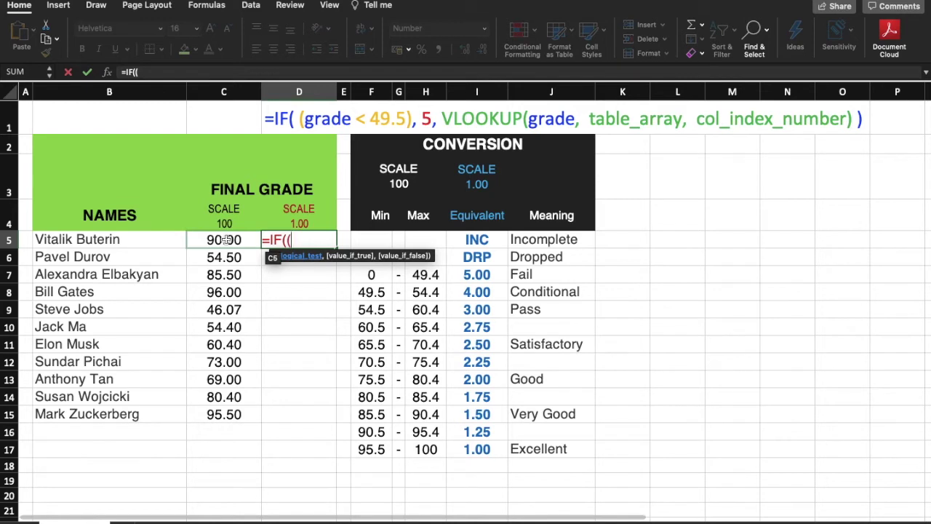
{"action": "left_click", "coordinate": [225, 239]}
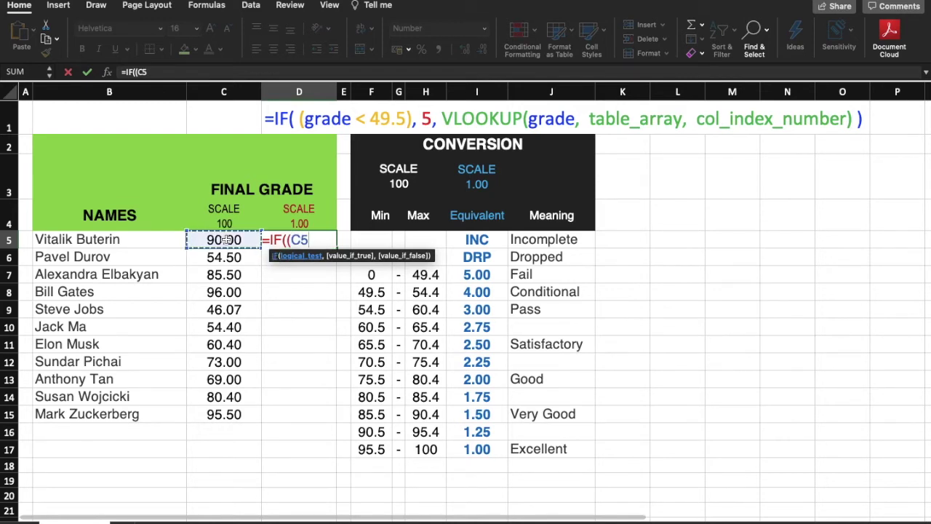
{"action": "type", "text": "<49."}
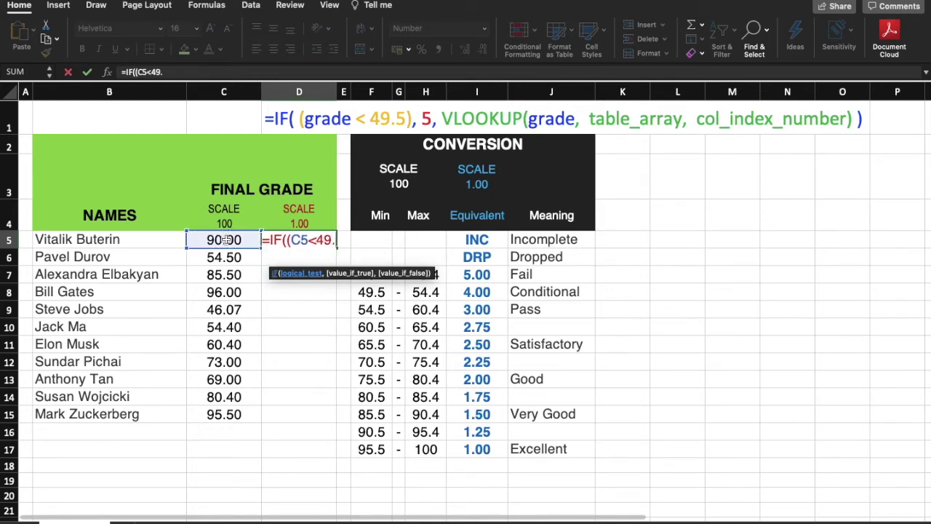
{"action": "type", "text": "5)"}
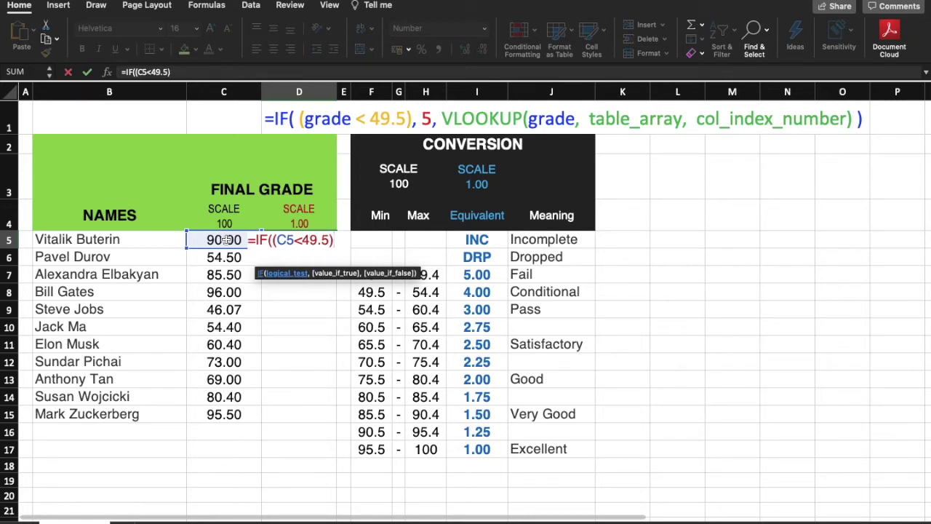
{"action": "type", "text": ",5,"}
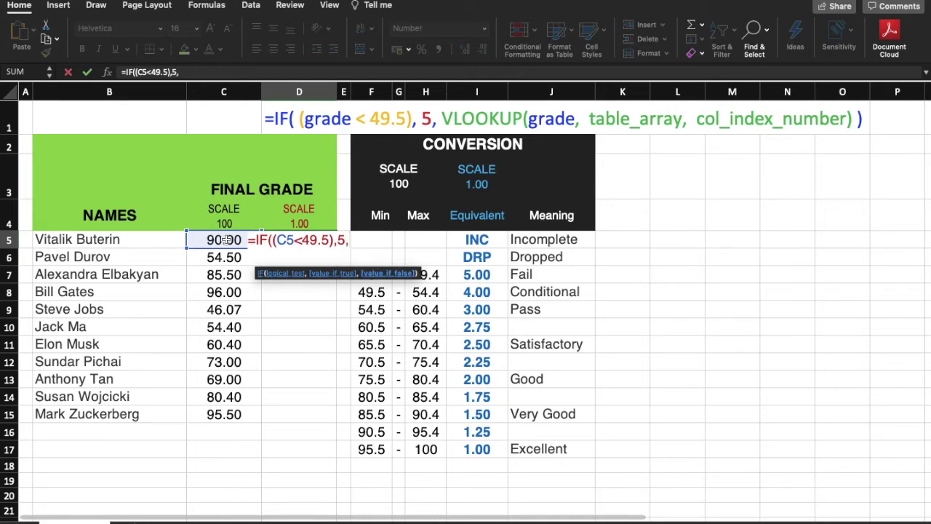
{"action": "type", "text": "VLOOK"}
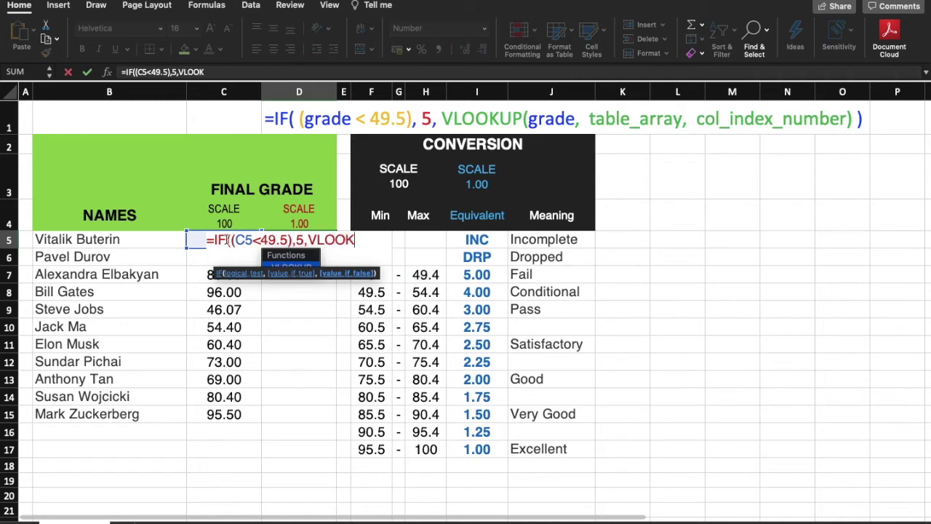
{"action": "type", "text": "UP("}
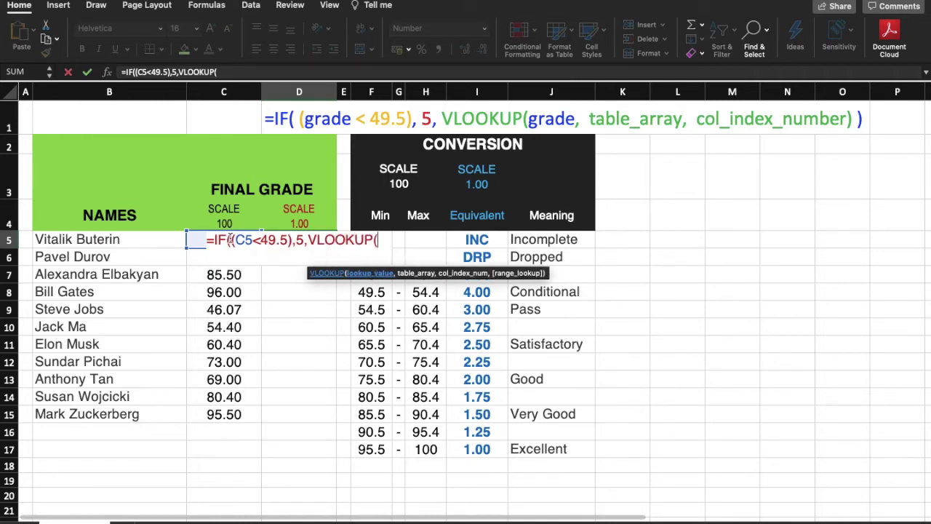
{"action": "type", "text": "C5,"}
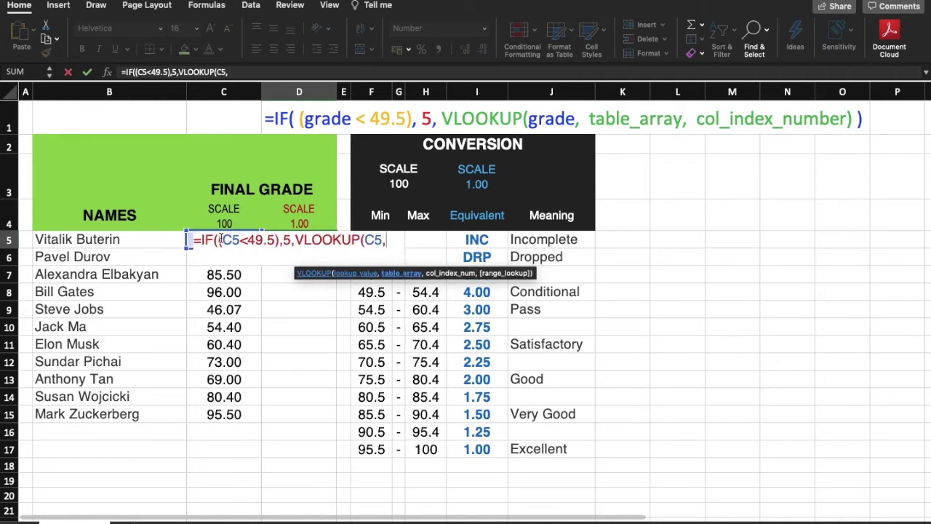
{"action": "type", "text": "$F$5:"}
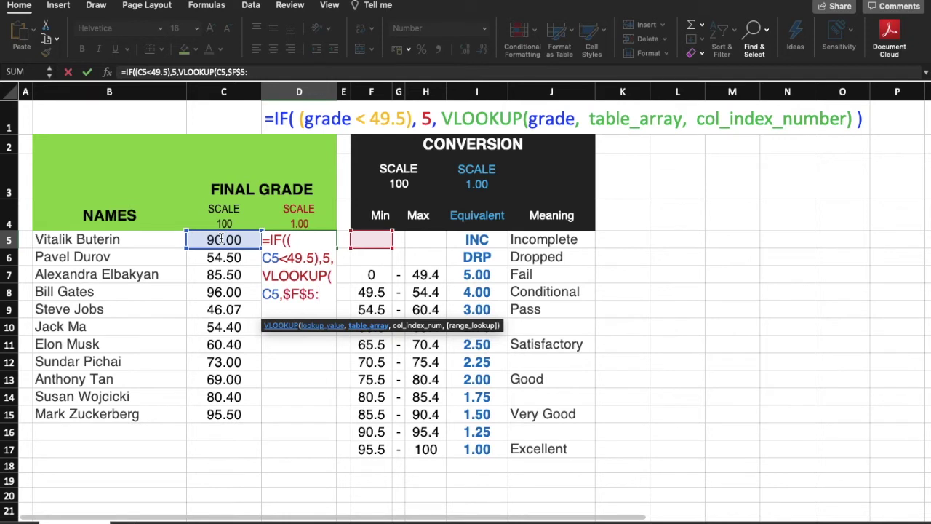
{"action": "type", "text": "$I$17"}
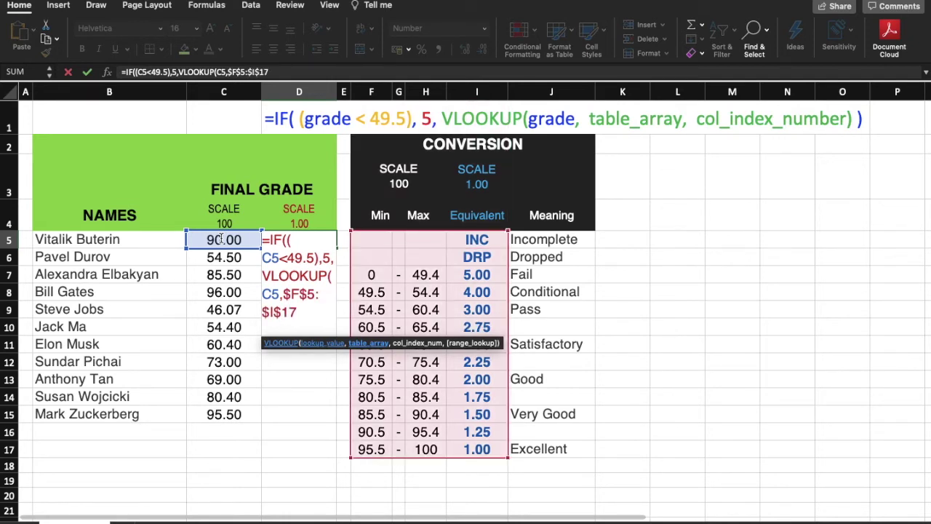
{"action": "type", "text": ","}
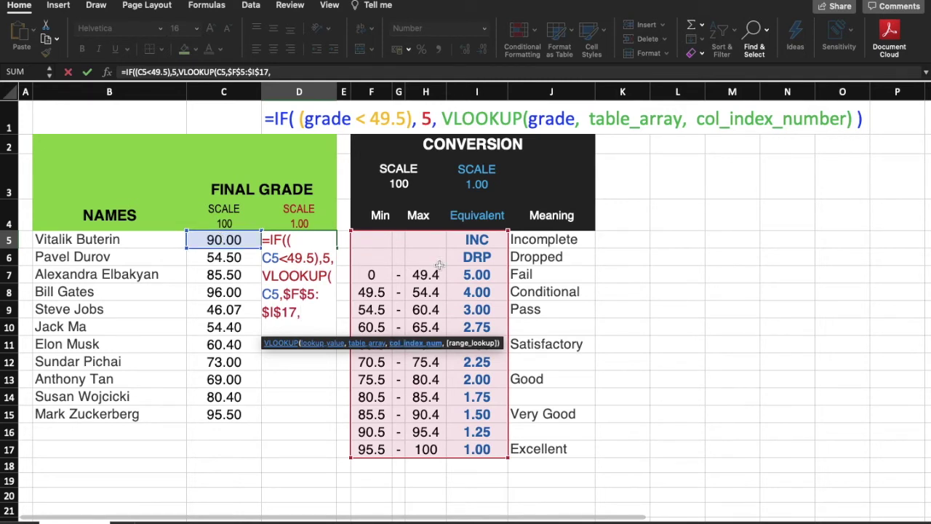
{"action": "type", "text": "4)"}
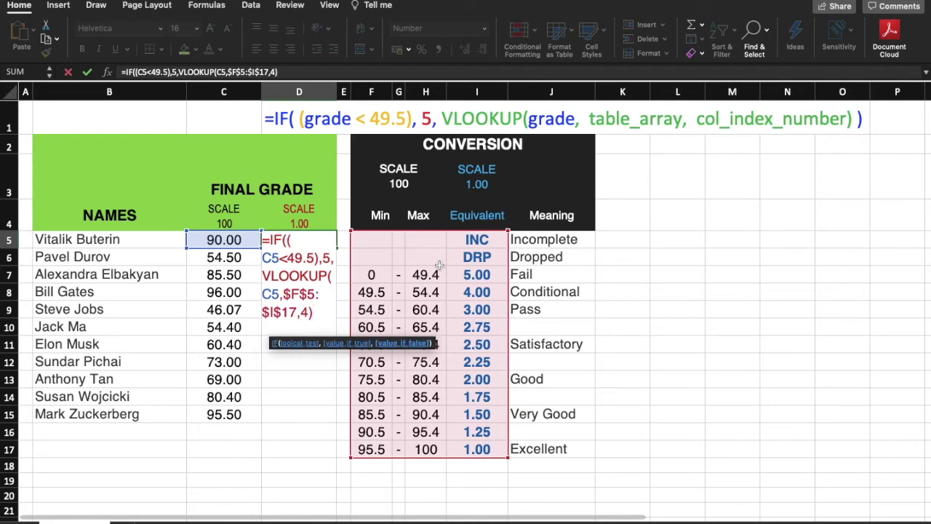
{"action": "type", "text": ")"}
Confirm D5's formula, check 1.5 against the 85.5–90.4 row, and show D5:D15 with two decimals.
{"action": "key", "text": "Return"}
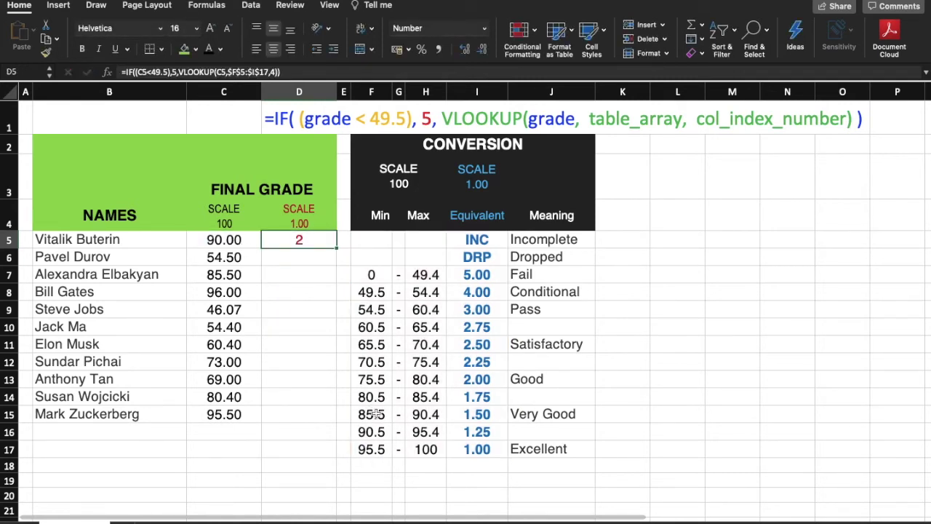
{"action": "left_click_drag", "start_coordinate": [377, 414], "coordinate": [470, 415]}
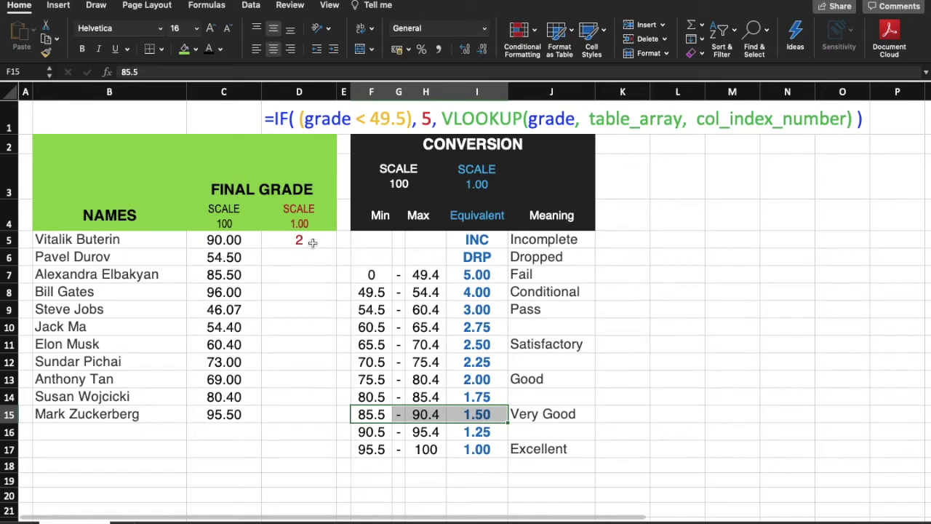
{"action": "left_click_drag", "start_coordinate": [309, 241], "coordinate": [289, 415]}
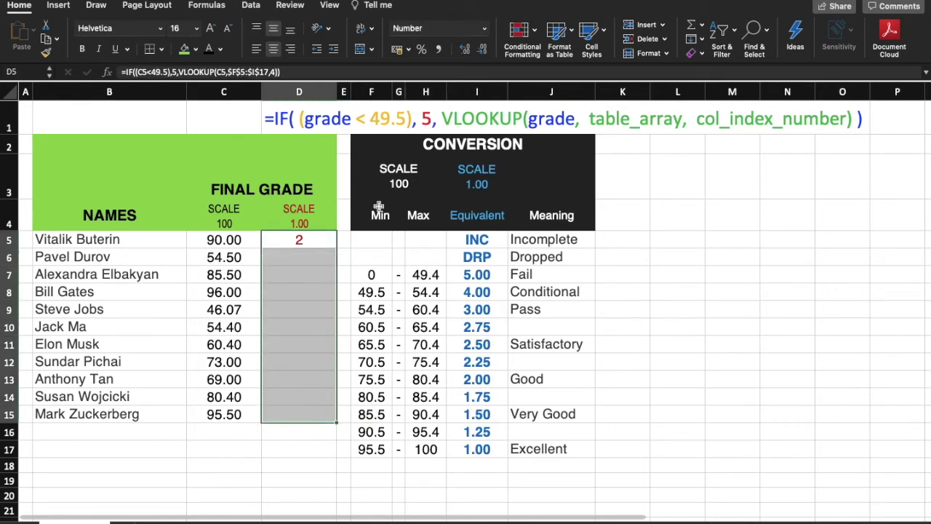
{"action": "left_click", "coordinate": [467, 50]}
{"action": "left_click", "coordinate": [467, 51]}
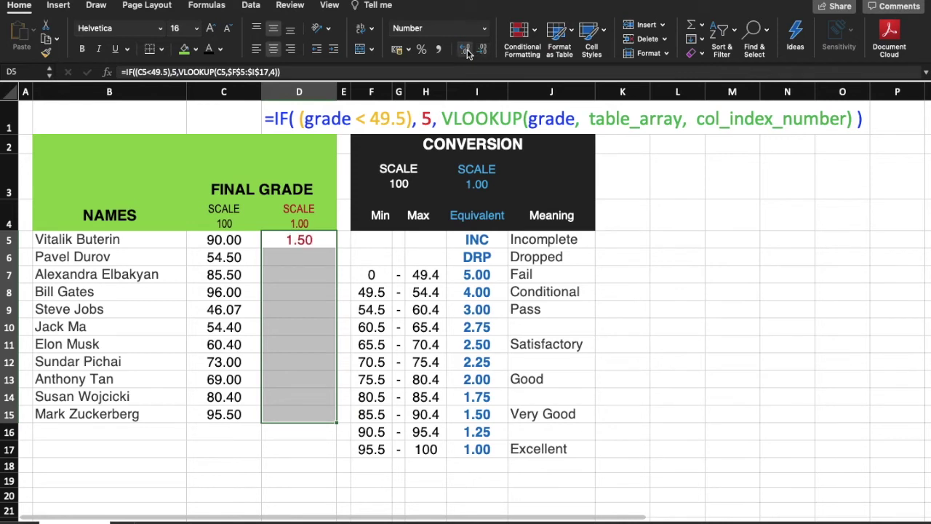
Fill the D5 formula down through D15 so all eleven students get 1.00-scale grades.
{"action": "left_click", "coordinate": [318, 260]}
{"action": "left_click", "coordinate": [314, 246]}
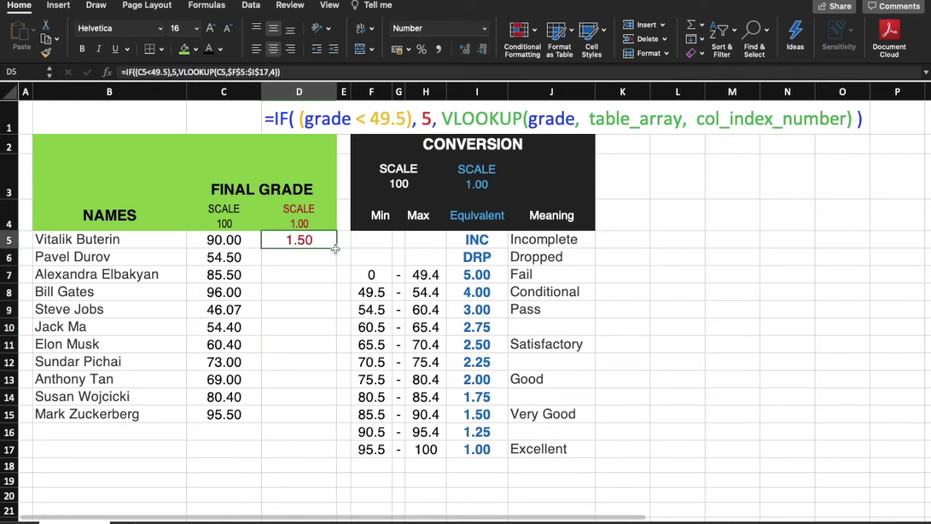
{"action": "left_click_drag", "start_coordinate": [336, 249], "coordinate": [318, 422]}
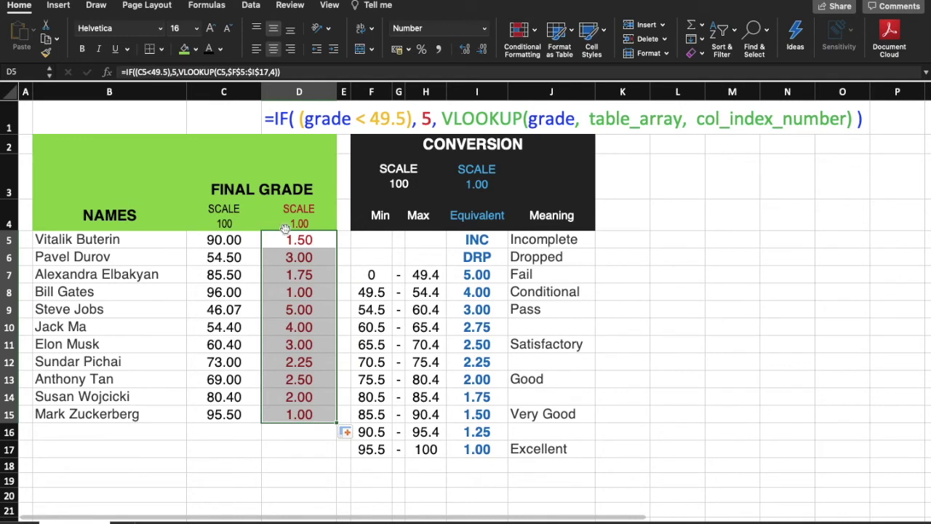
{"action": "left_click", "coordinate": [268, 439]}
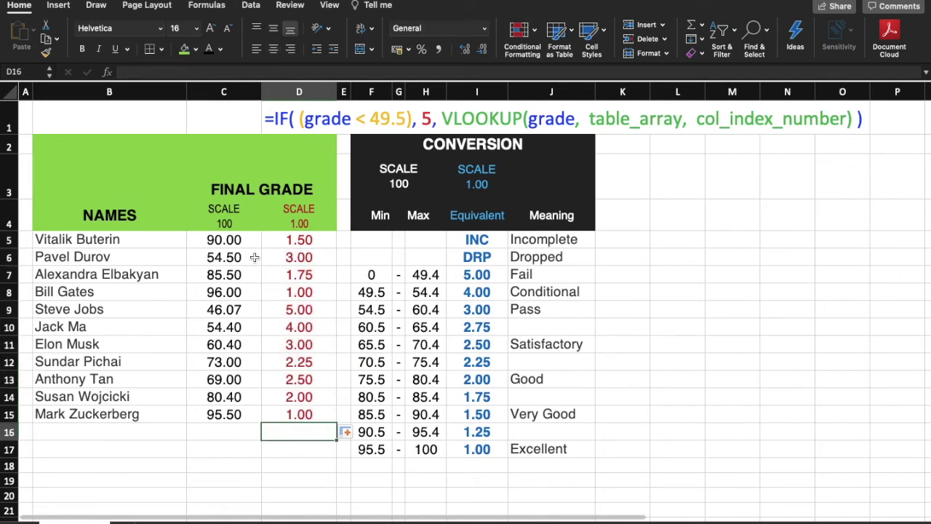
{"action": "left_click", "coordinate": [237, 241]}
{"action": "left_click_drag", "start_coordinate": [364, 414], "coordinate": [502, 417]}
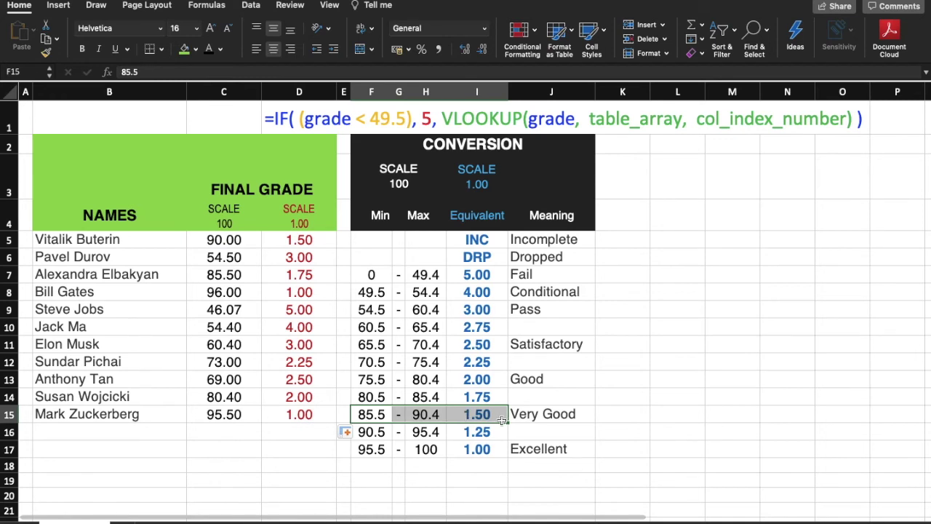
{"action": "left_click", "coordinate": [290, 239]}
{"action": "left_click", "coordinate": [243, 259]}
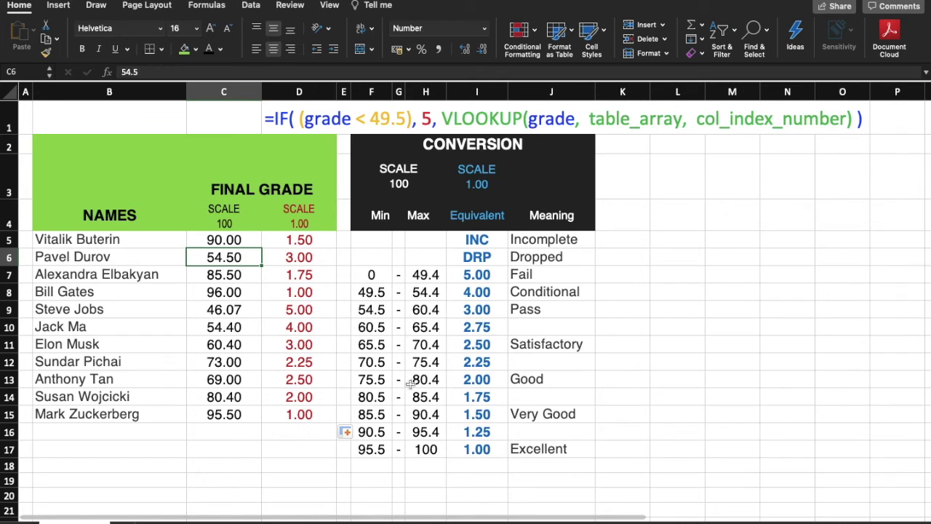
{"action": "left_click_drag", "start_coordinate": [374, 310], "coordinate": [449, 309]}
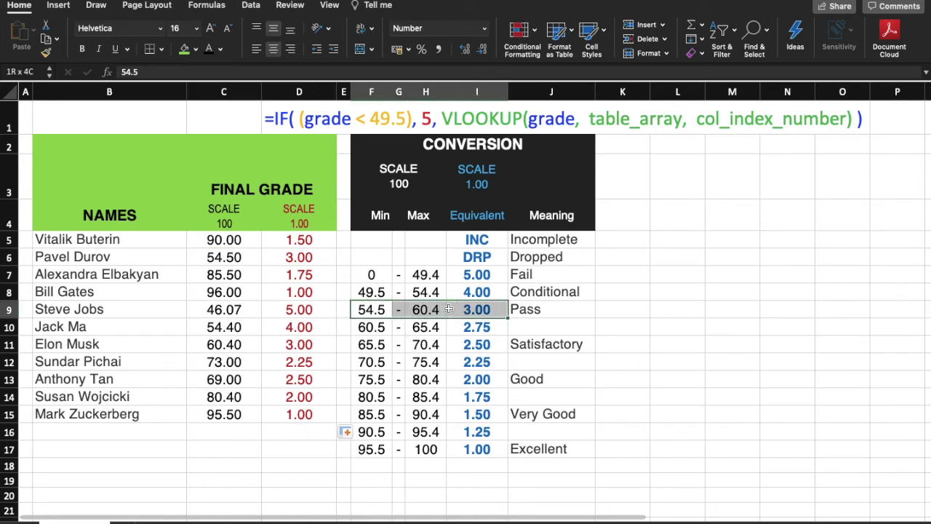
{"action": "left_click", "coordinate": [237, 275]}
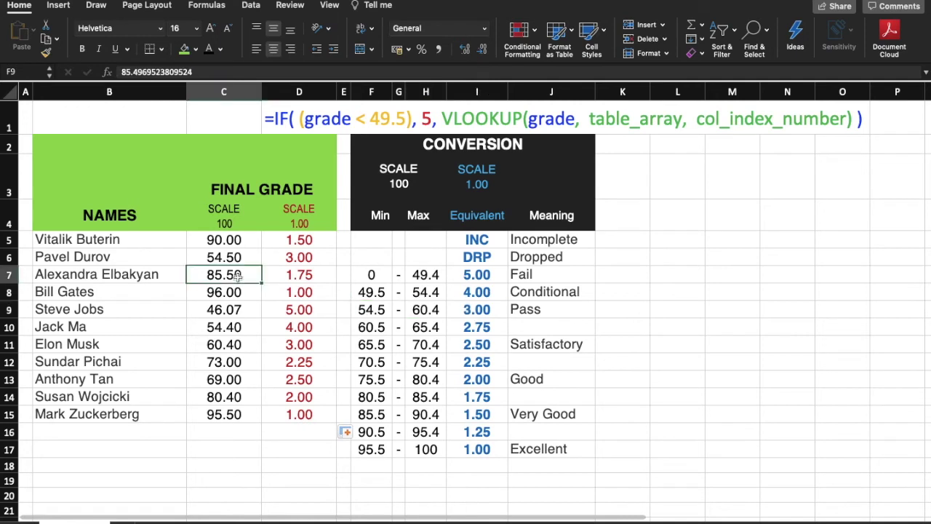
{"action": "left_click_drag", "start_coordinate": [368, 414], "coordinate": [480, 414]}
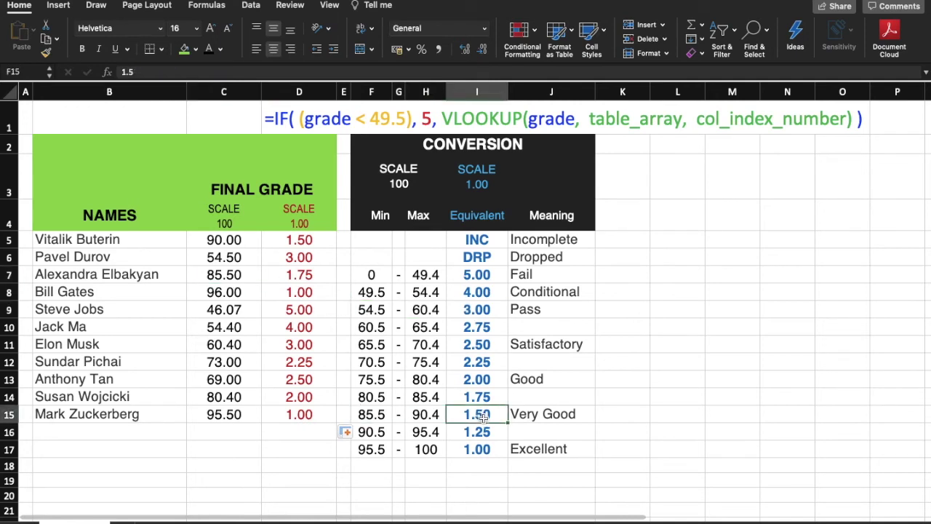
{"action": "left_click_drag", "start_coordinate": [378, 414], "coordinate": [480, 414]}
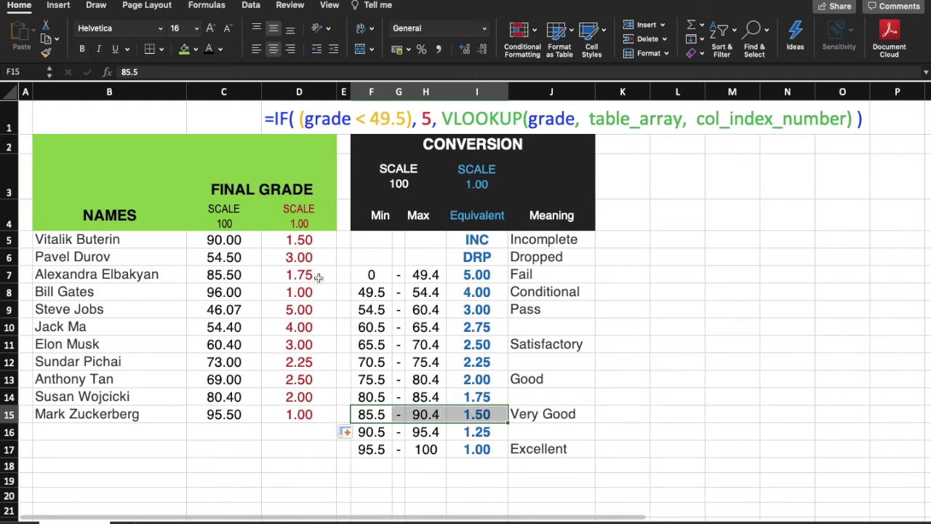
{"action": "left_click", "coordinate": [318, 278]}
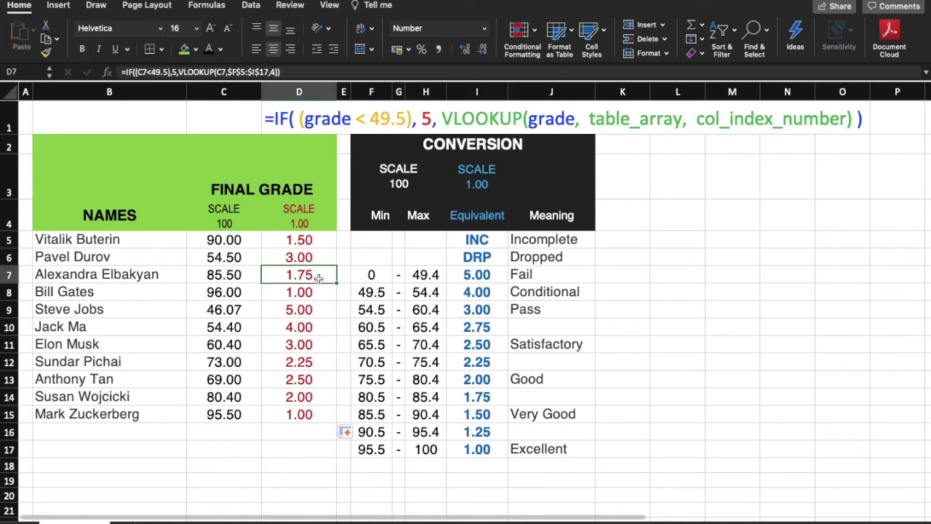
{"action": "left_click", "coordinate": [243, 277]}
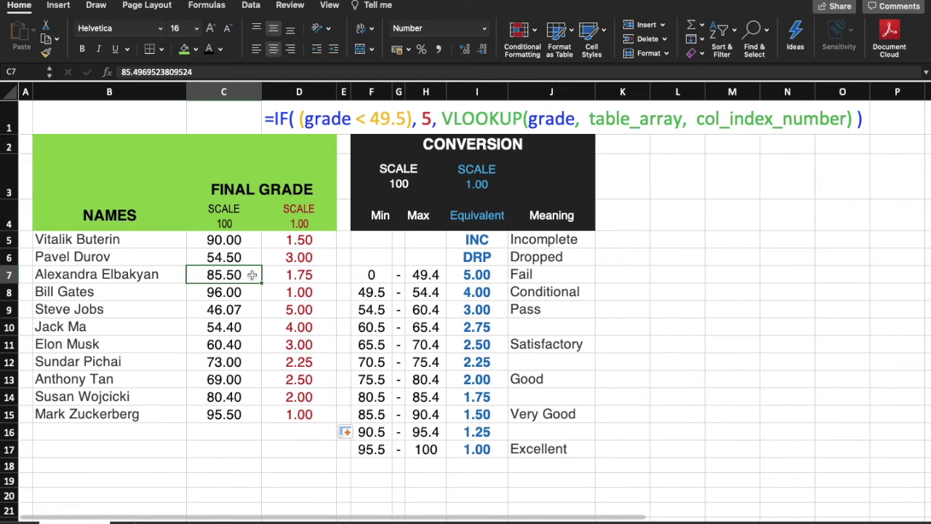
{"action": "left_click", "coordinate": [464, 49]}
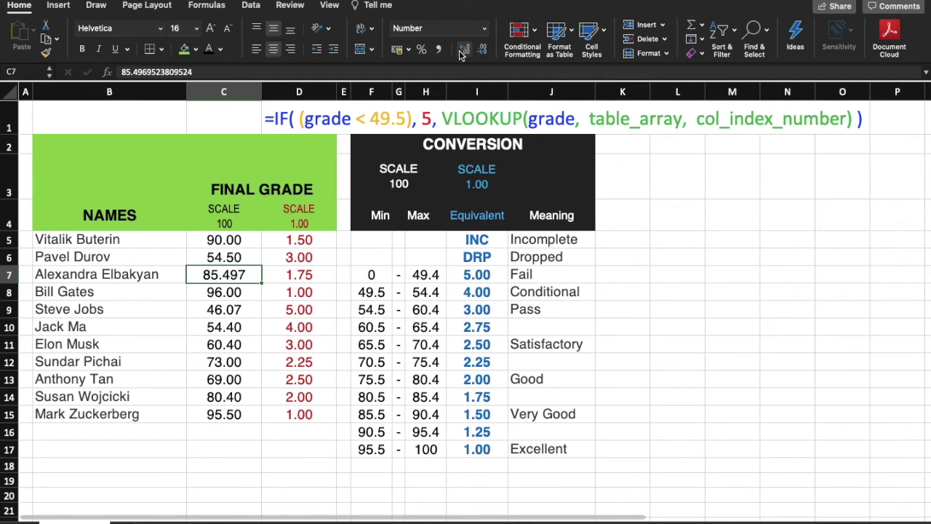
{"action": "left_click", "coordinate": [466, 51]}
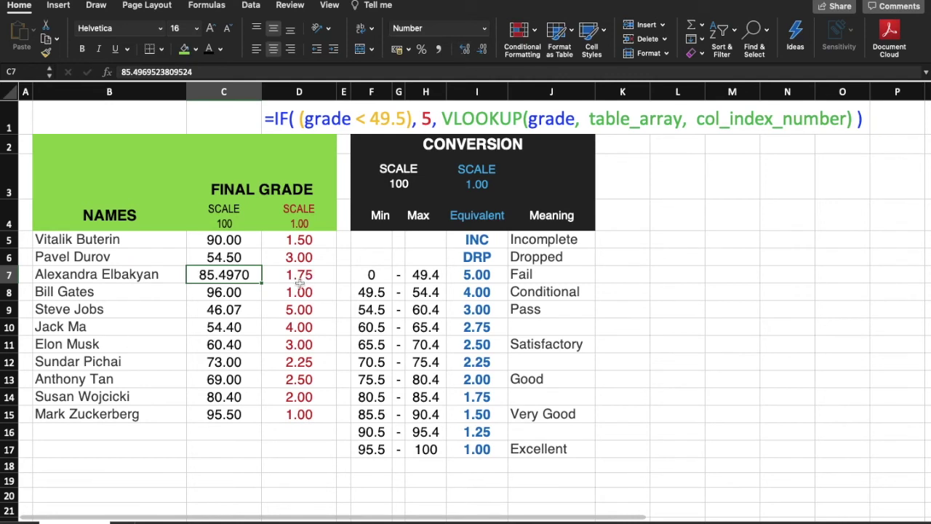
{"action": "key", "text": "ctrl+z"}
{"action": "key", "text": "ctrl+z"}
{"action": "left_click", "coordinate": [231, 297]}
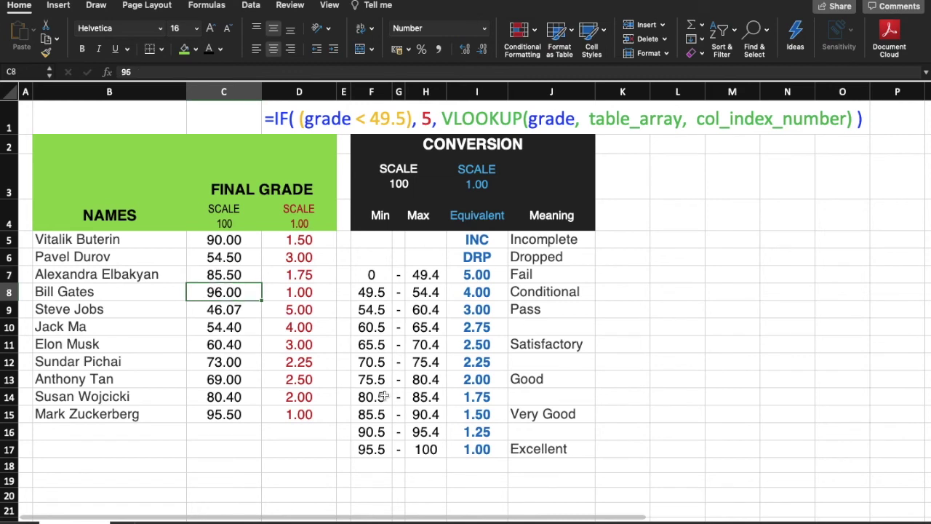
{"action": "left_click_drag", "start_coordinate": [374, 452], "coordinate": [421, 451]}
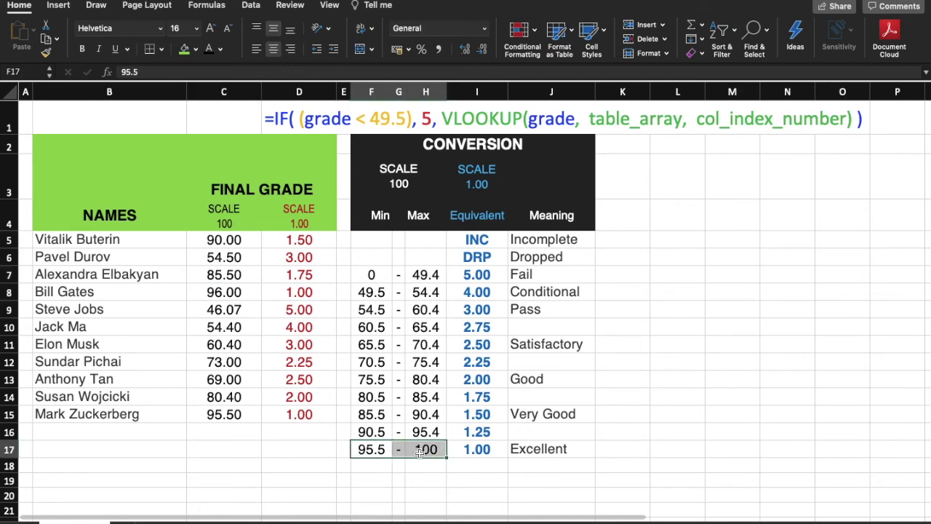
{"action": "left_click", "coordinate": [231, 311]}
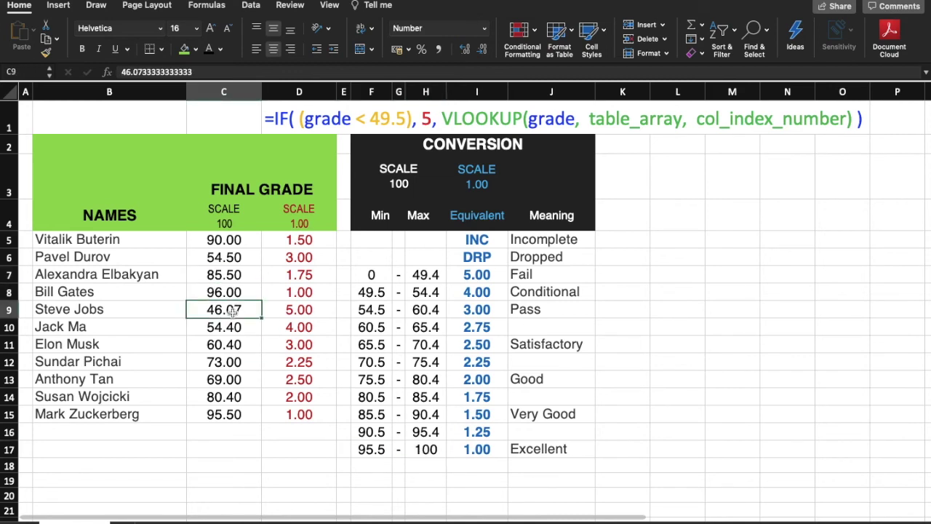
{"action": "left_click", "coordinate": [290, 312]}
{"action": "left_click", "coordinate": [250, 332]}
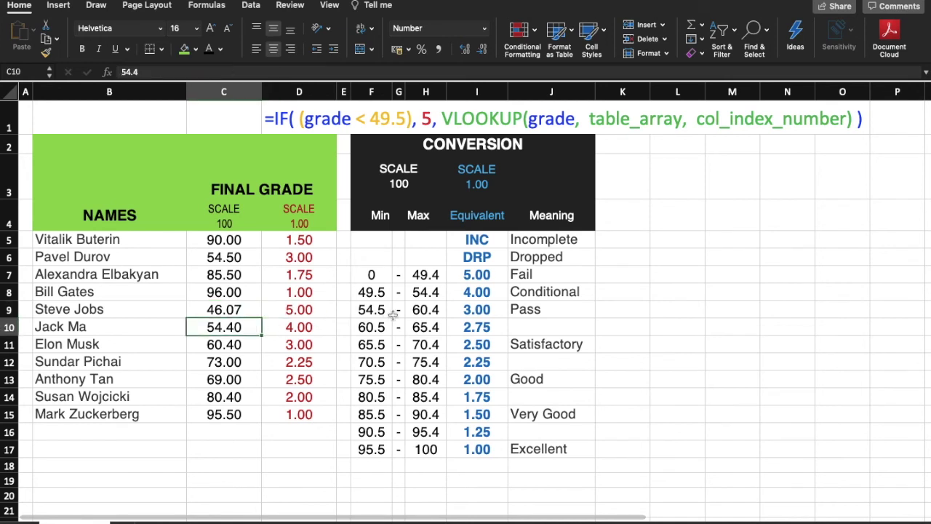
{"action": "left_click_drag", "start_coordinate": [381, 295], "coordinate": [424, 293]}
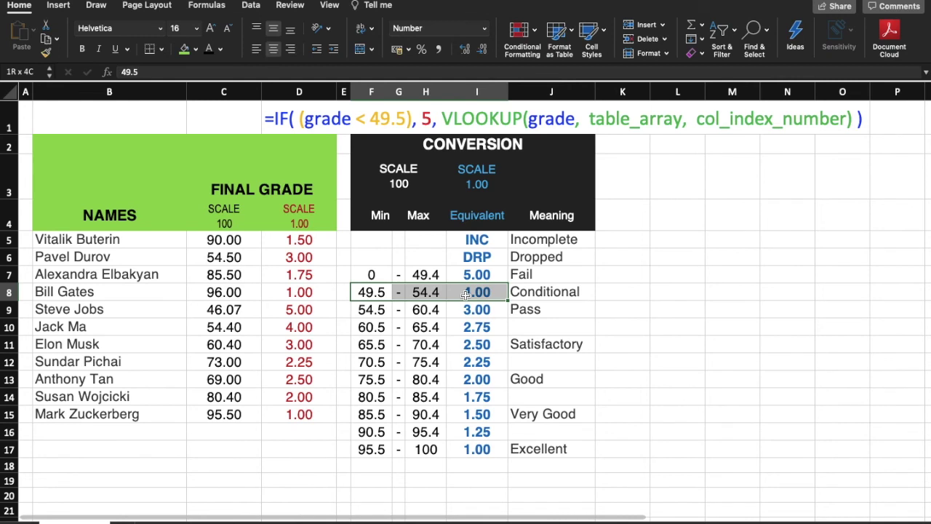
{"action": "left_click", "coordinate": [217, 357]}
{"action": "left_click", "coordinate": [218, 344]}
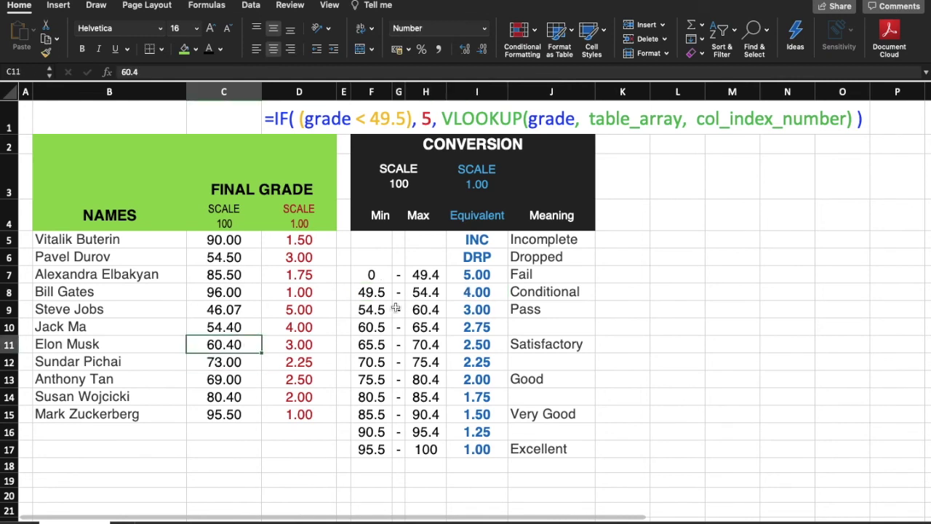
{"action": "left_click_drag", "start_coordinate": [376, 312], "coordinate": [451, 311]}
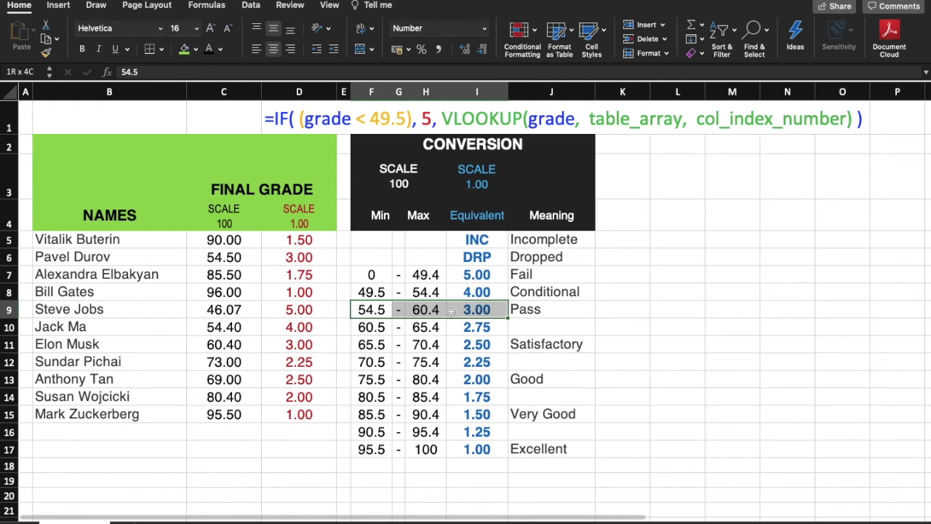
{"action": "left_click", "coordinate": [237, 364]}
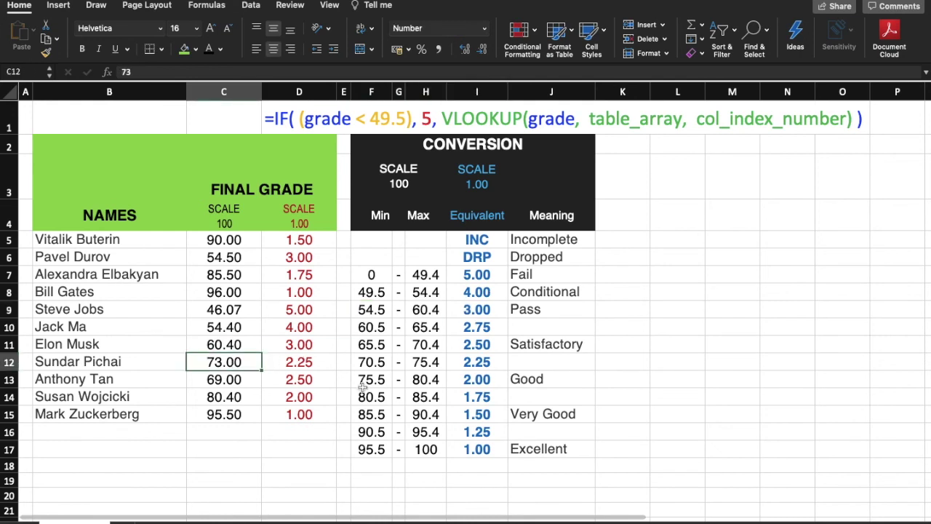
{"action": "left_click", "coordinate": [386, 366]}
{"action": "left_click_drag", "start_coordinate": [402, 362], "coordinate": [463, 356]}
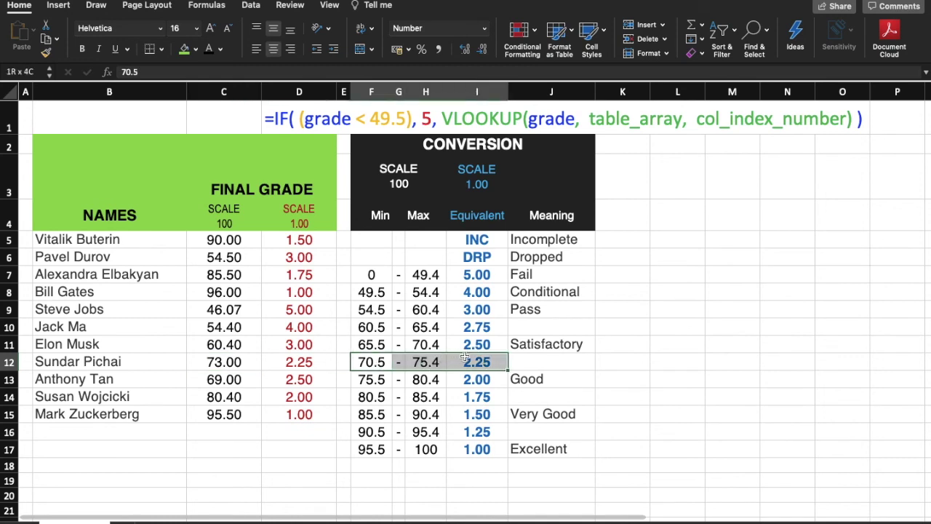
{"action": "left_click", "coordinate": [227, 384]}
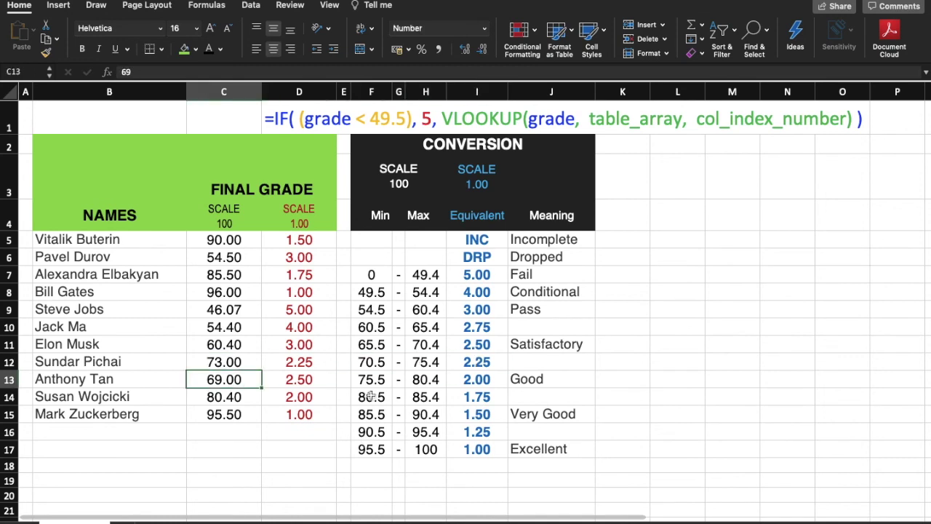
{"action": "left_click_drag", "start_coordinate": [384, 344], "coordinate": [477, 344]}
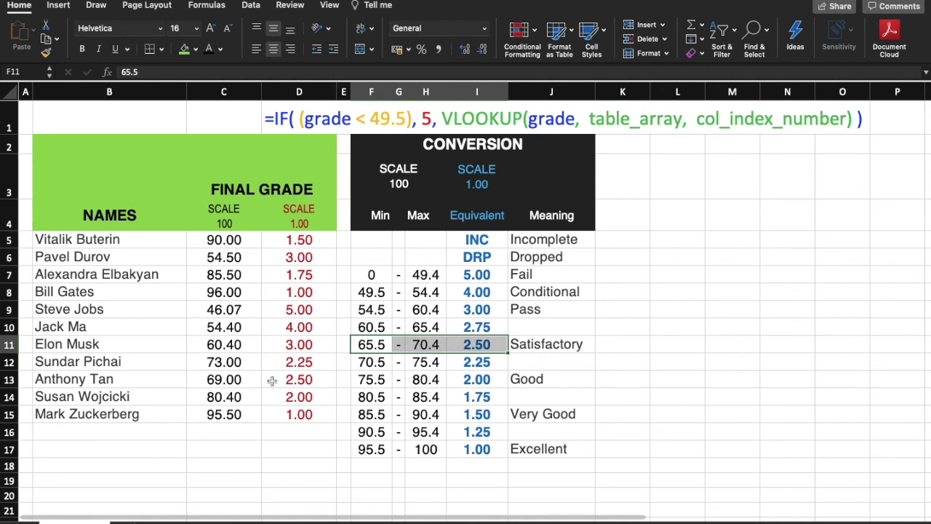
{"action": "left_click", "coordinate": [230, 397]}
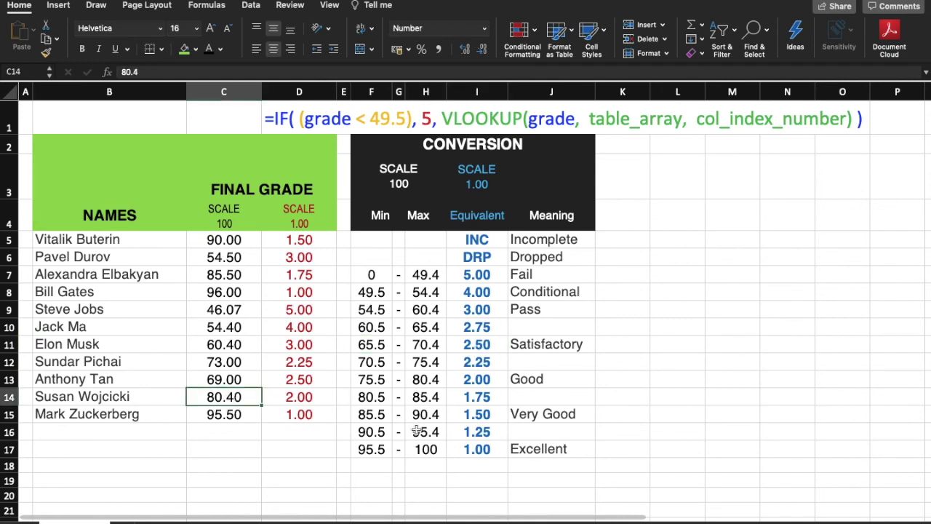
{"action": "left_click_drag", "start_coordinate": [371, 379], "coordinate": [477, 384]}
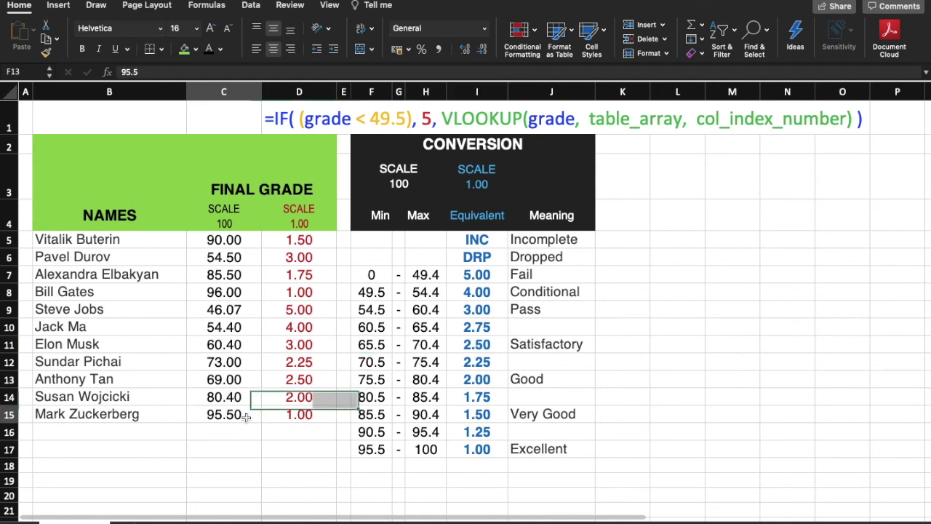
{"action": "left_click_drag", "start_coordinate": [245, 416], "coordinate": [287, 420]}
{"action": "left_click_drag", "start_coordinate": [357, 449], "coordinate": [425, 449]}
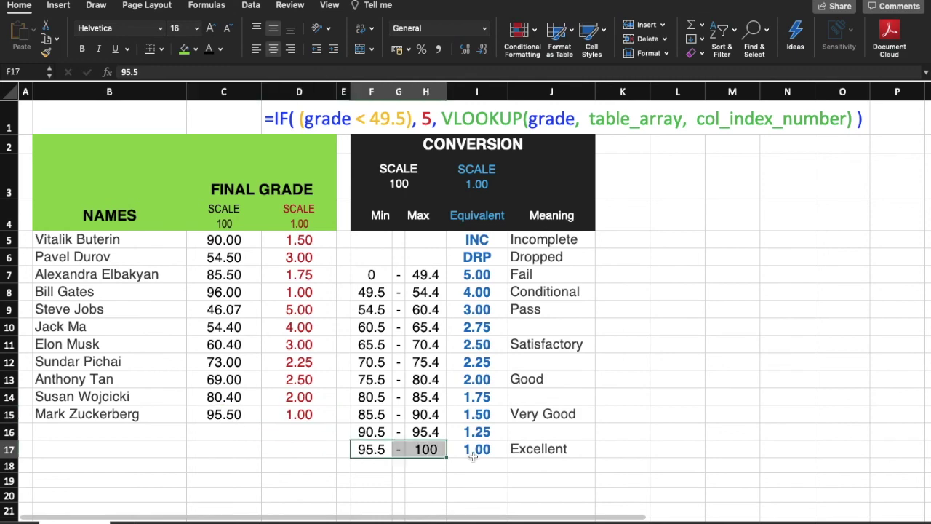